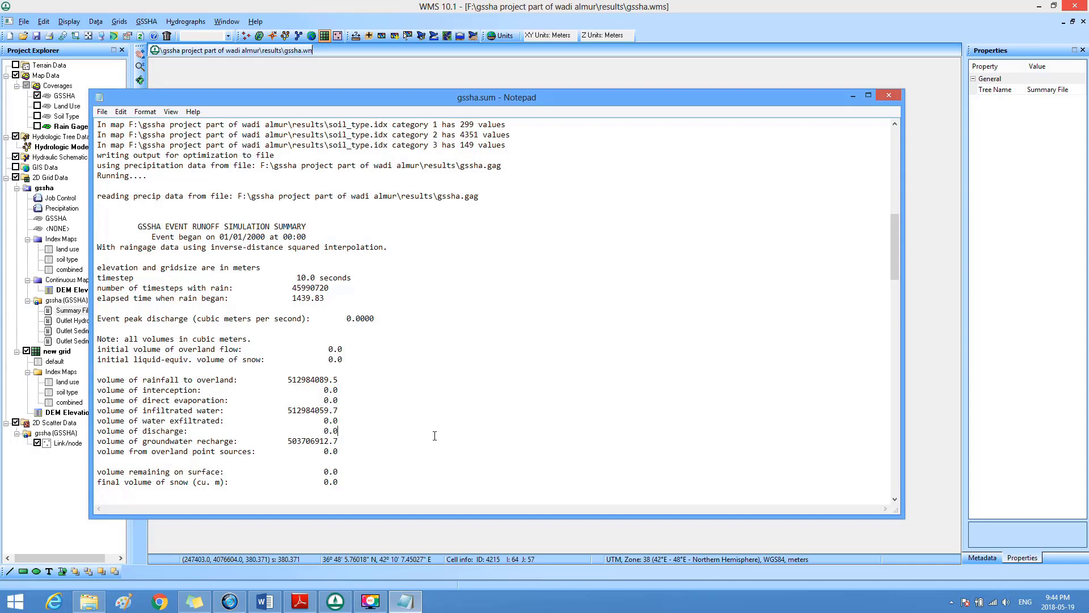
- Close the summary file and view the Outlet Hydrograph and Outlet Sediment Graph of the gssha solution, closing each plot
left_click(888, 95)
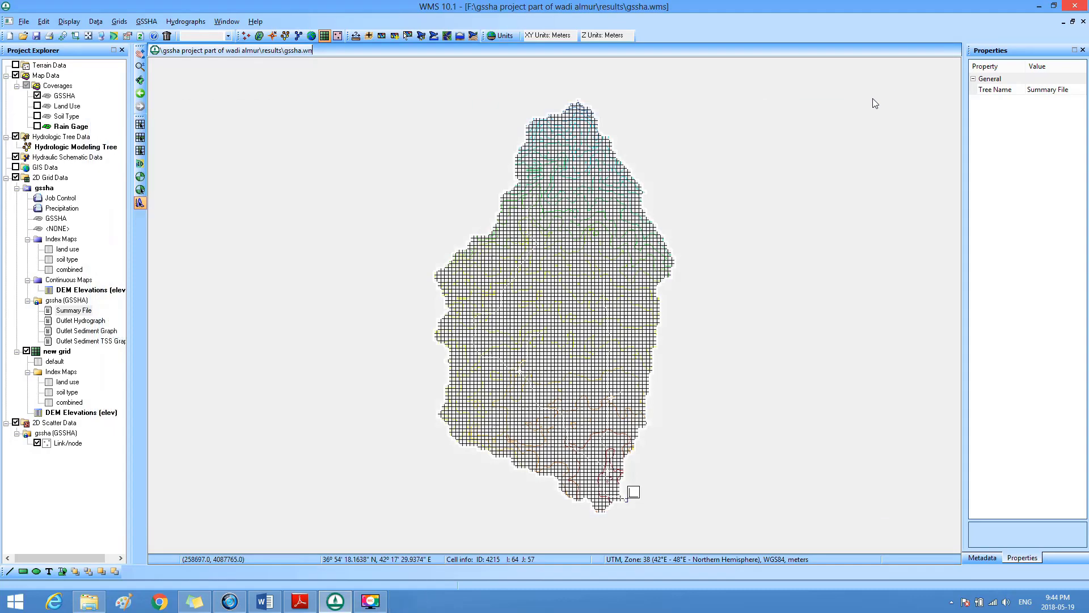
double_click(81, 321)
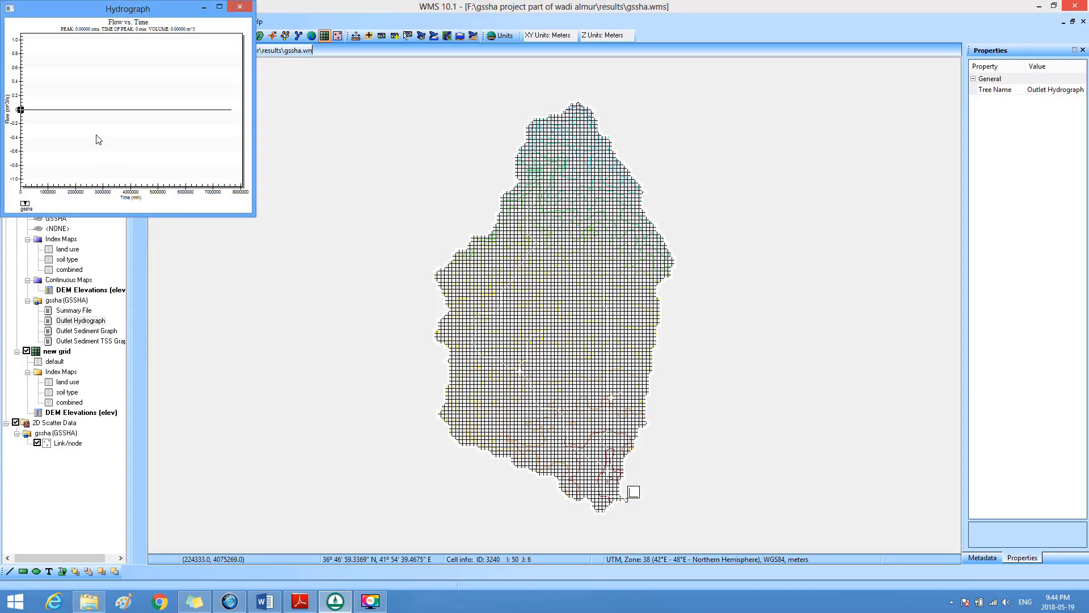
left_click(240, 7)
double_click(91, 332)
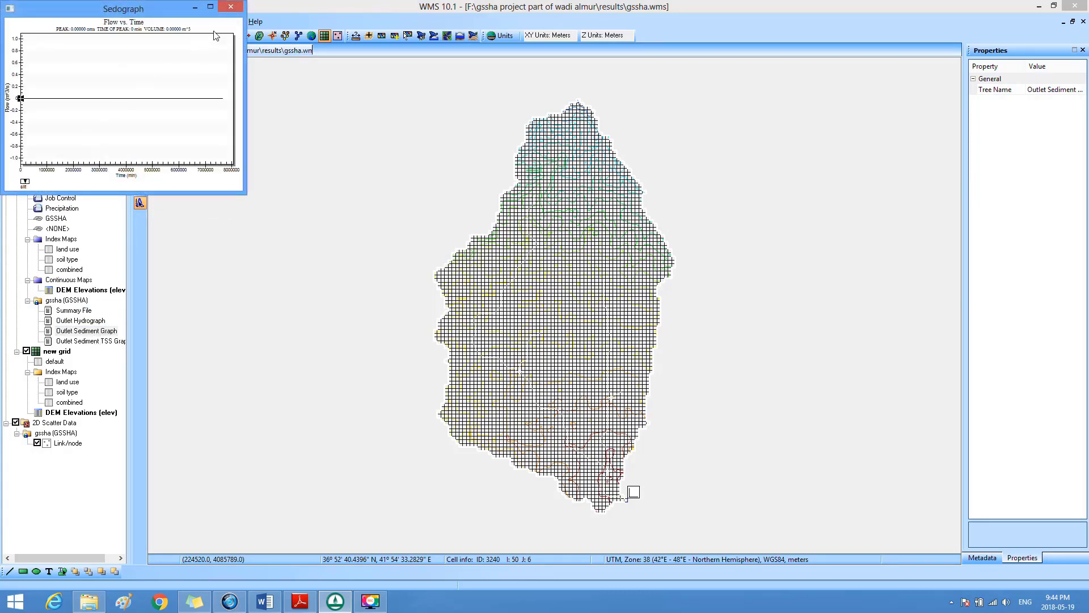
left_click(242, 9)
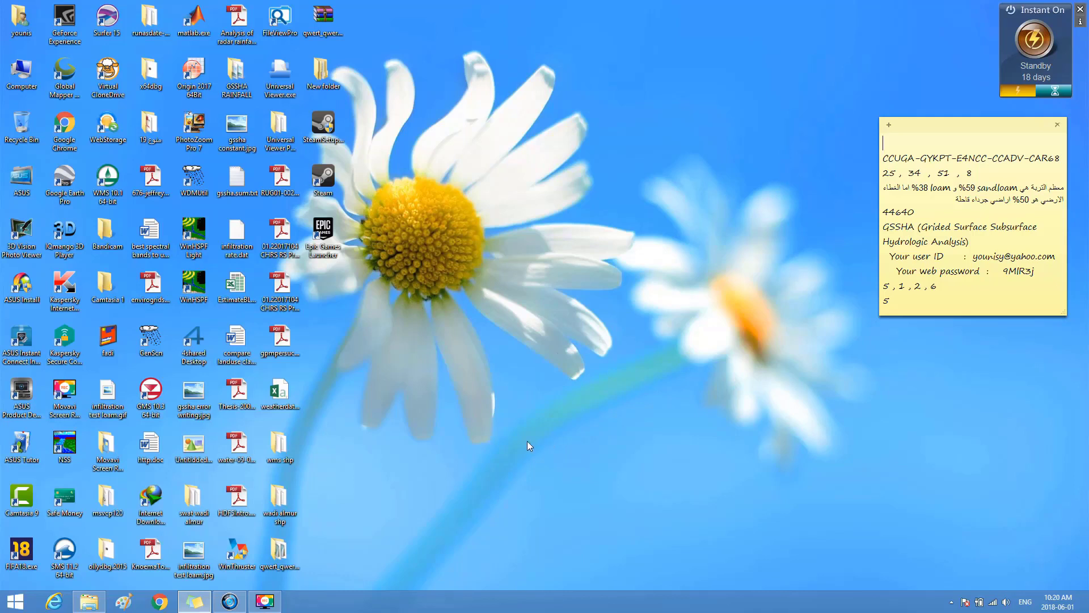
- Open http.doc from the GSSHA folder in Word and follow its fao.org link to the infiltration rate page in Chrome
mouse_move(90, 606)
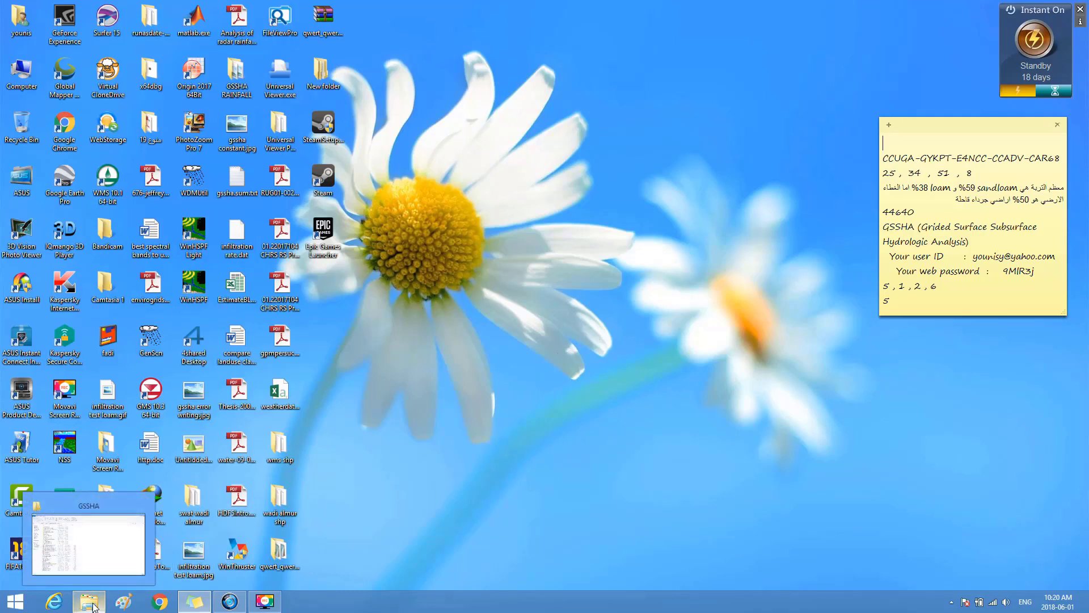
left_click(91, 606)
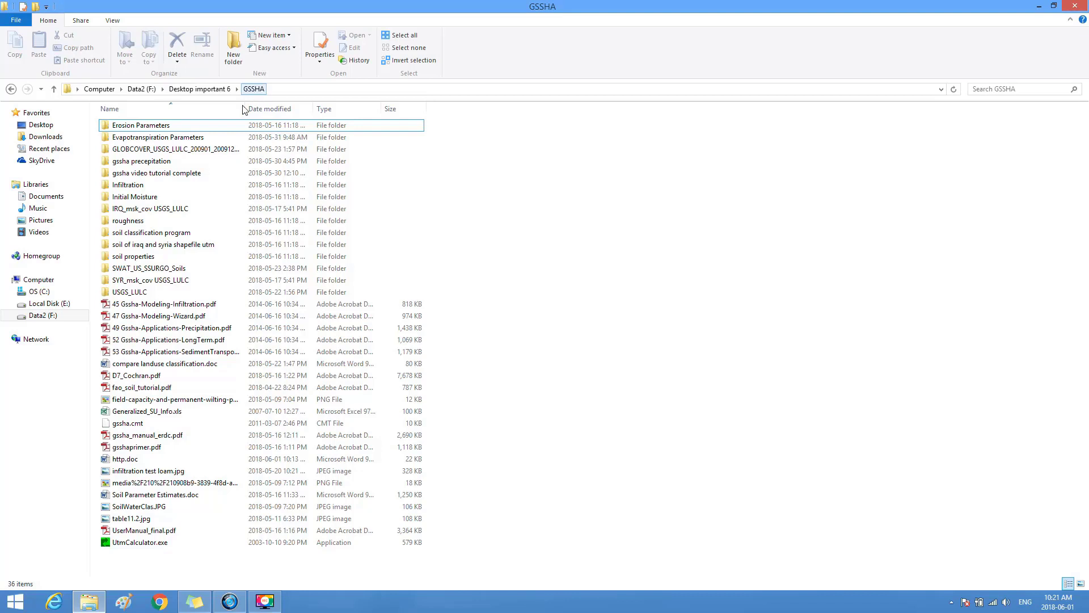
double_click(126, 459)
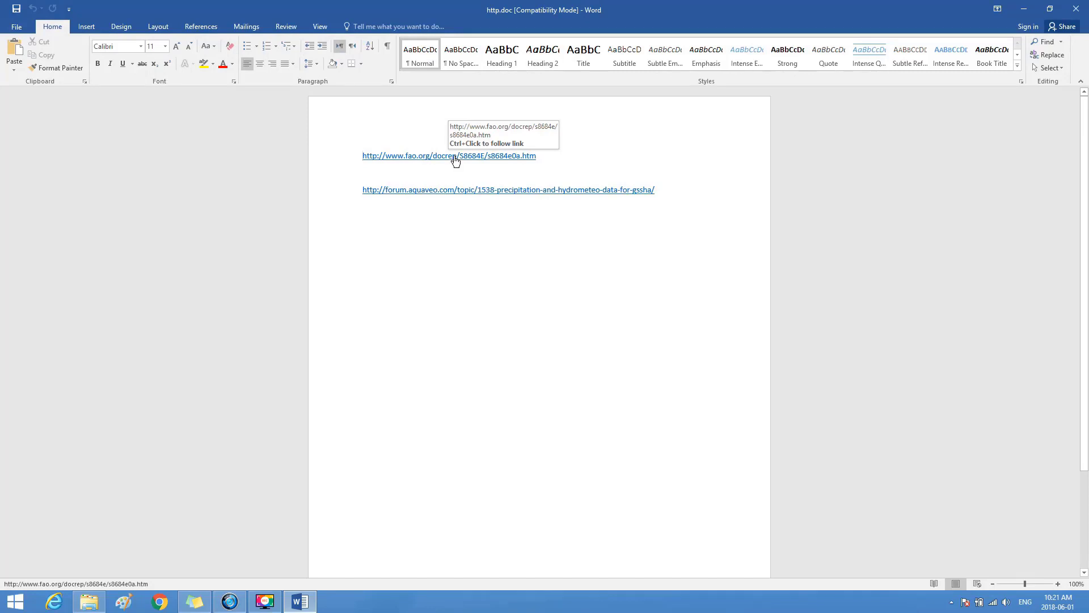
left_click(455, 161, "ctrl")
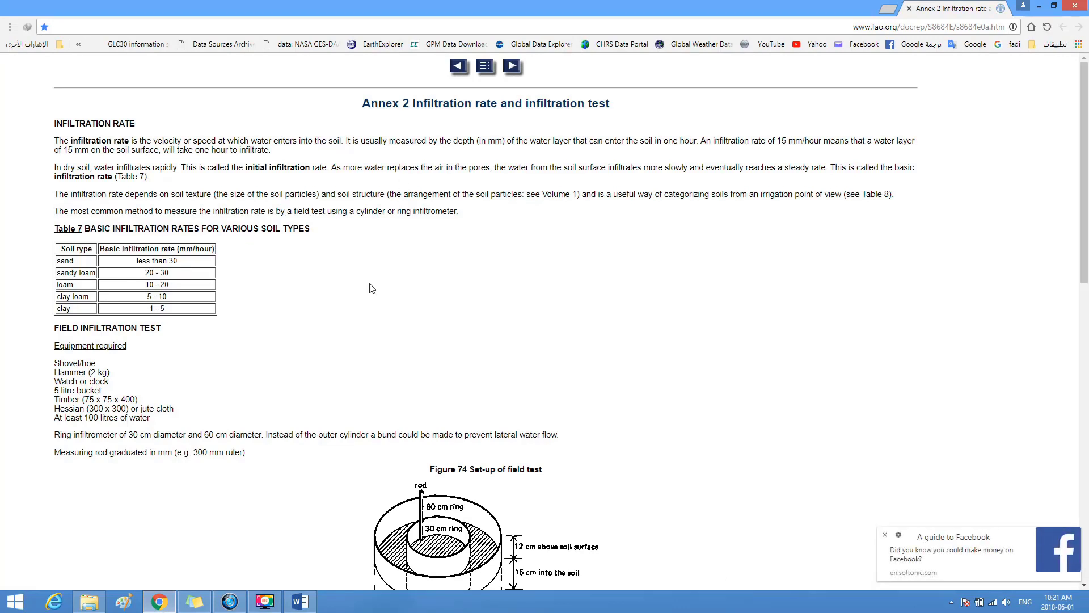
left_click(886, 535)
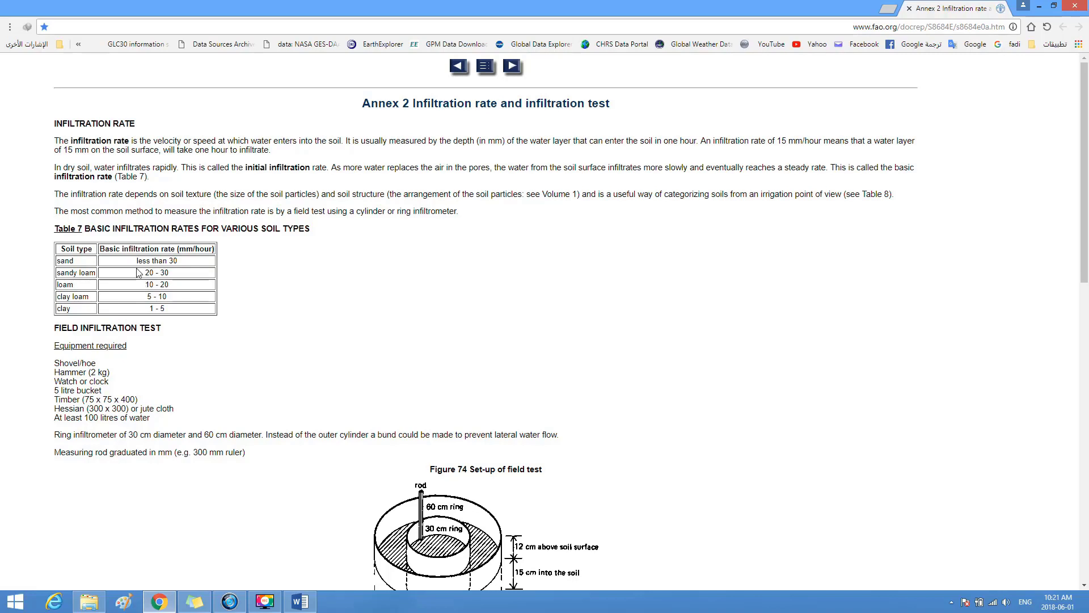
- Examine the basic infiltration rates of sandy loam and loam in Table 7, and minimize the browser, Word and folder windows
left_click_drag(141, 274, 177, 275)
left_click_drag(142, 285, 170, 294)
left_click(175, 289)
left_click(1040, 8)
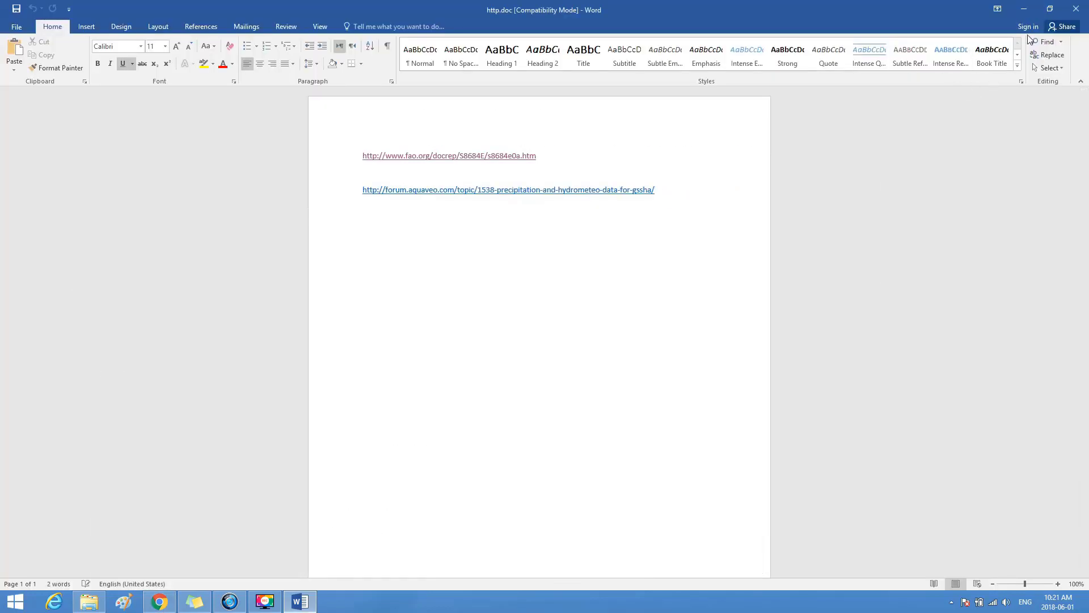
left_click(1025, 10)
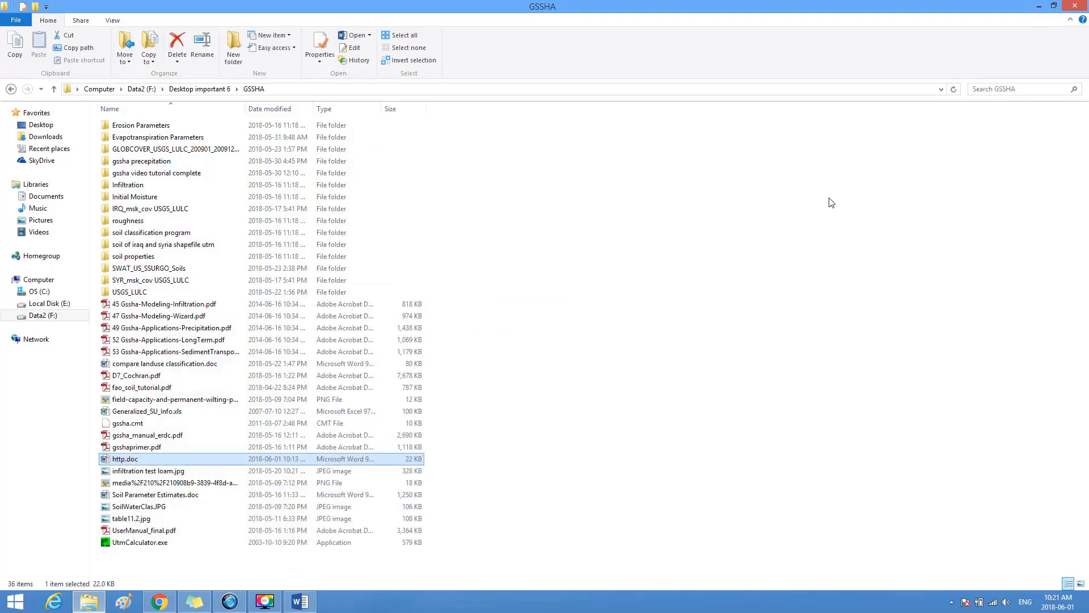
left_click(1041, 6)
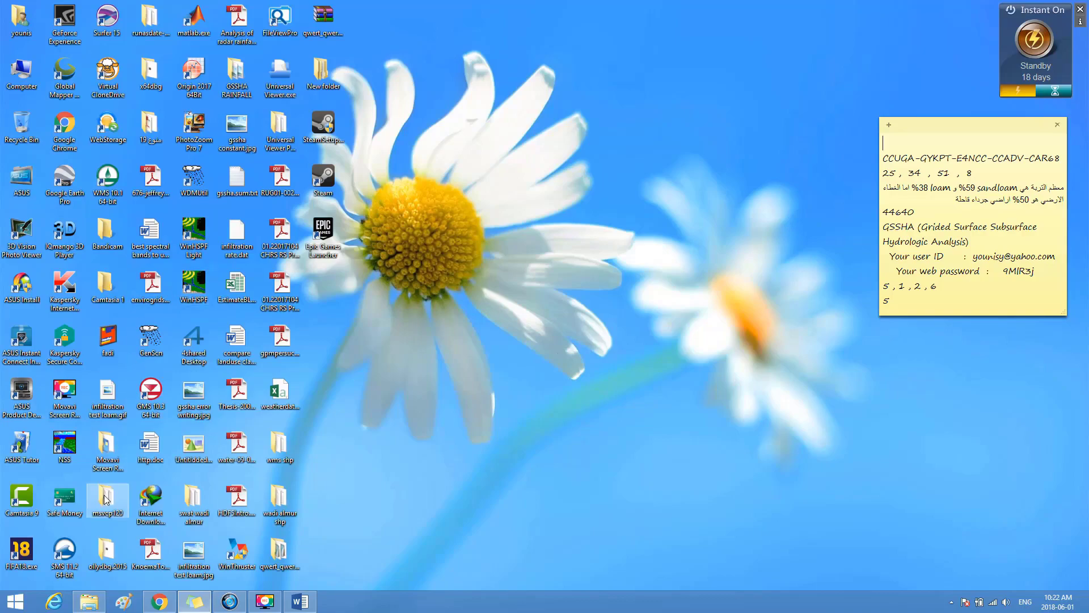
- View the infiltration test loam.jpg image from the GSSHA folder, and minimize the image and folder windows
left_click(85, 610)
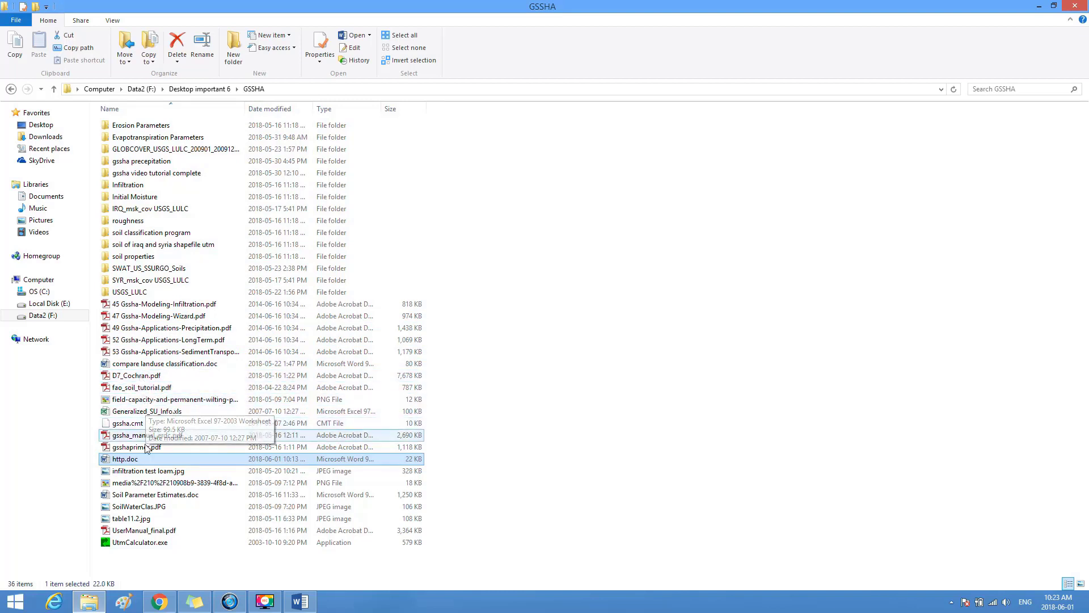
left_click(146, 473)
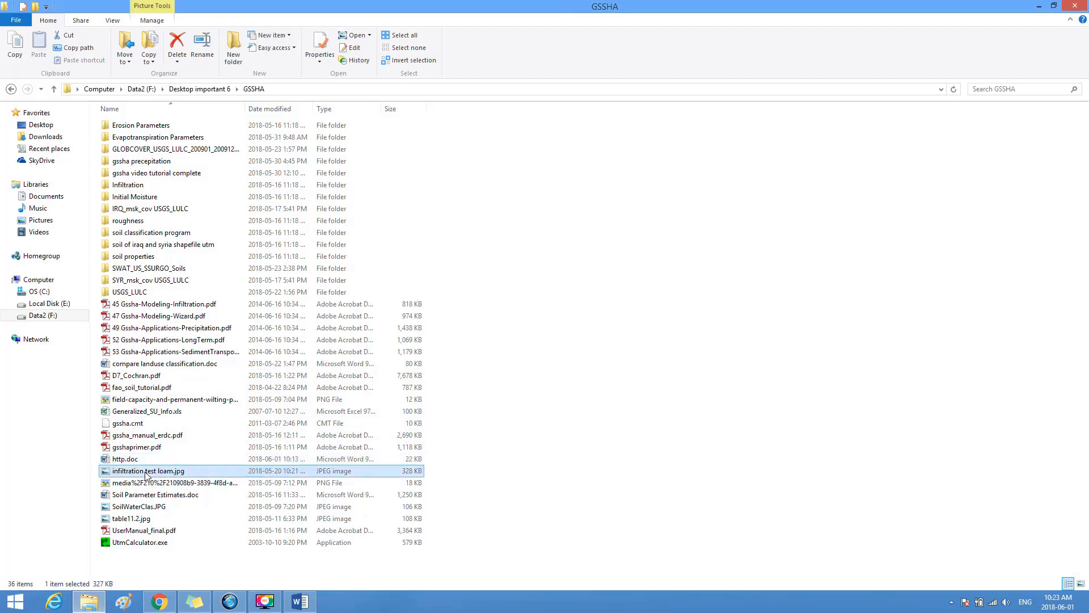
double_click(146, 472)
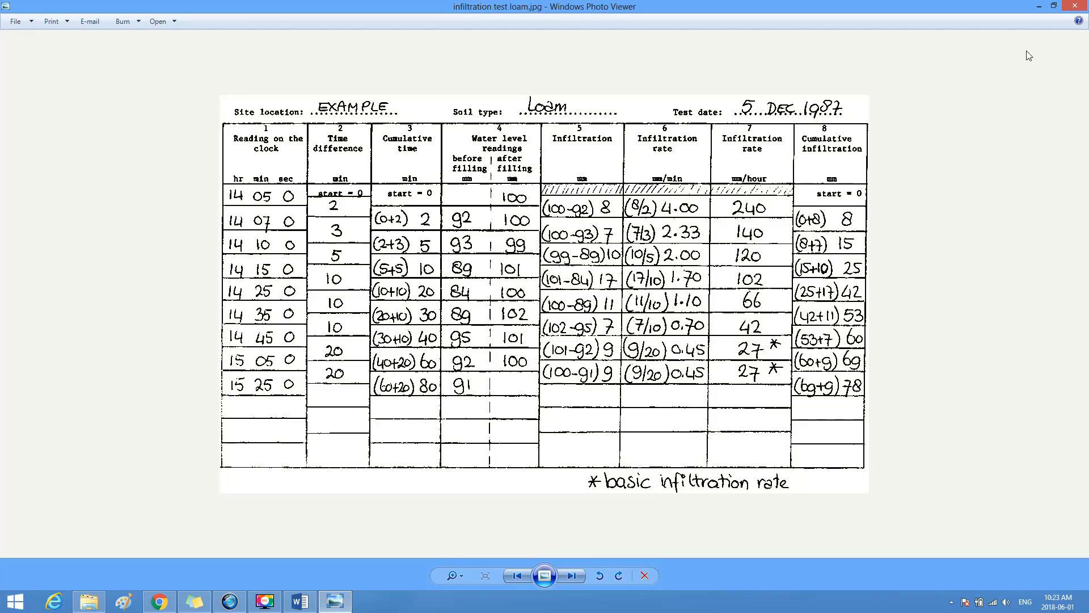
left_click(1040, 8)
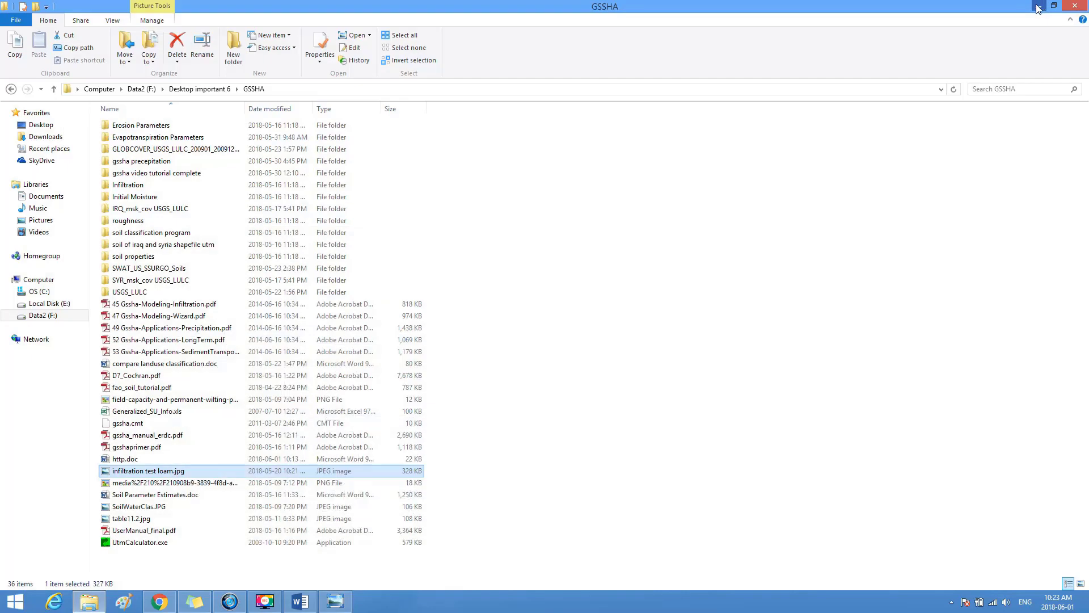
left_click(1040, 8)
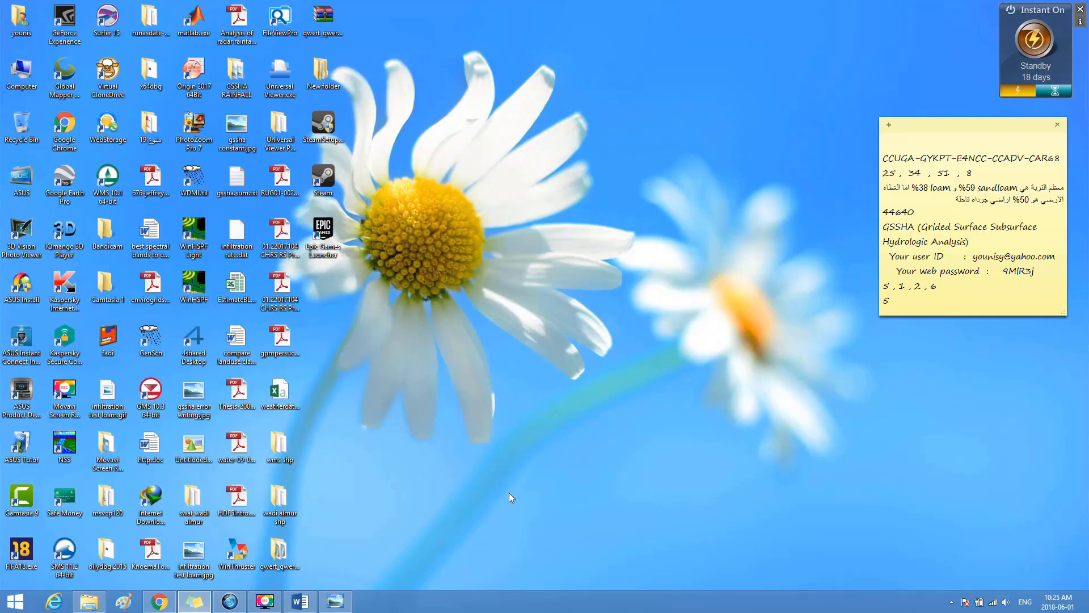
left_click(86, 602)
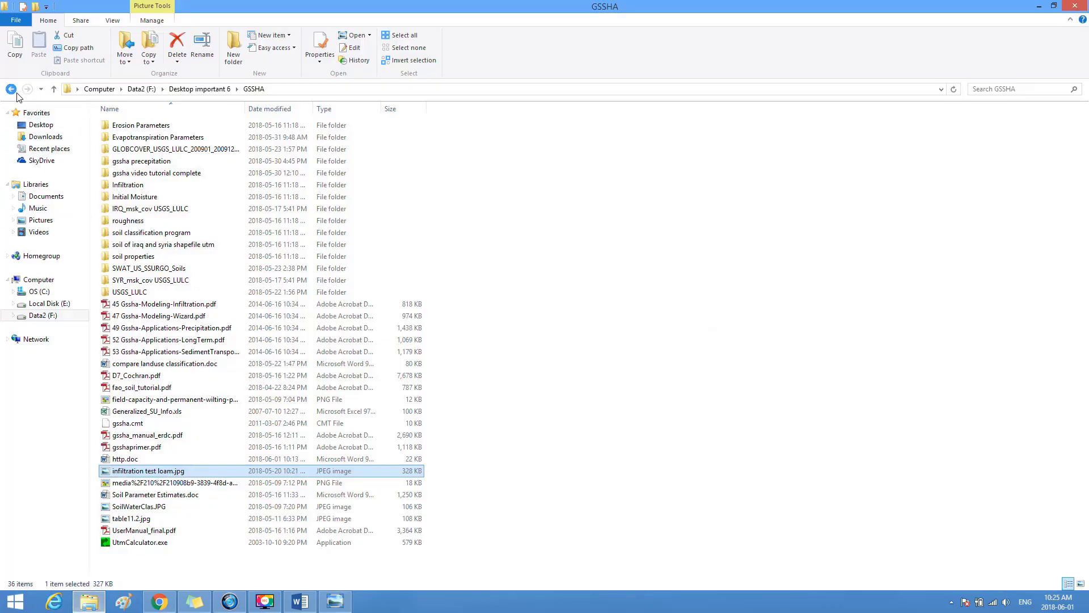
left_click(12, 92)
left_click(11, 90)
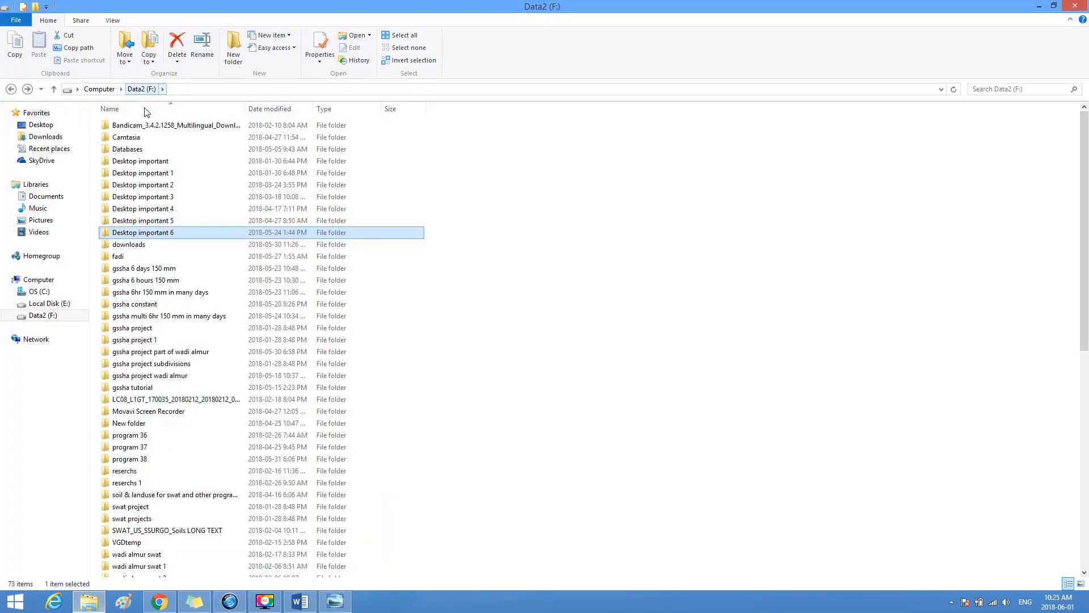
left_click(145, 355)
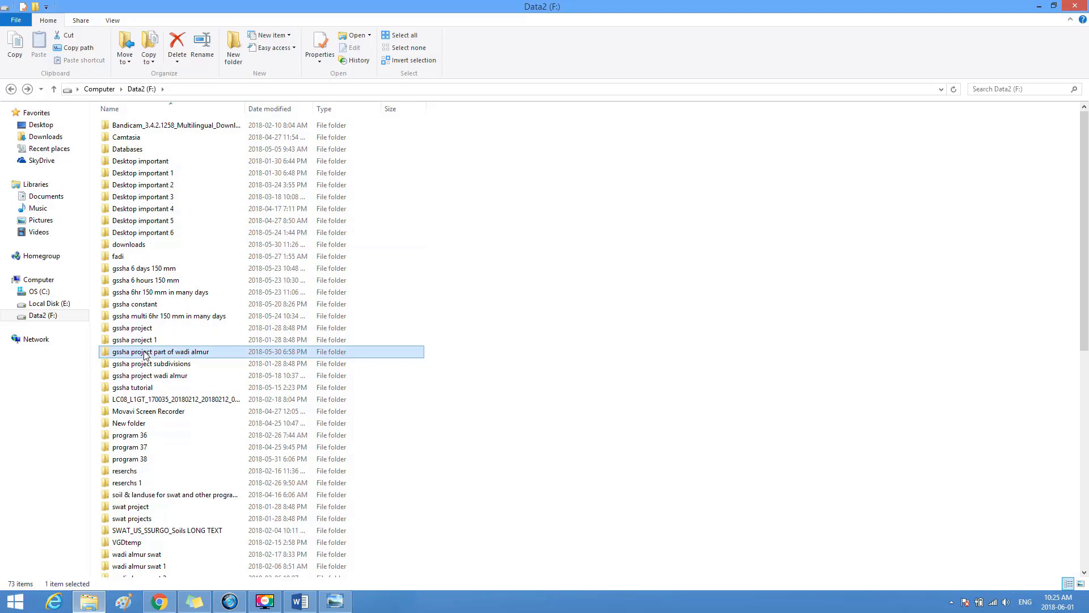
mouse_move(148, 355)
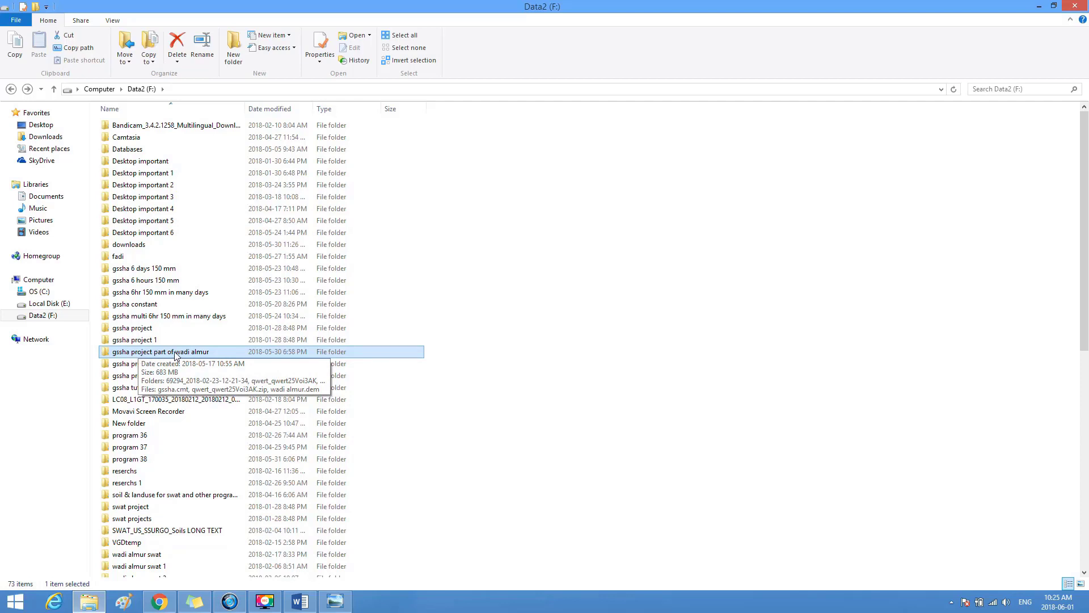
double_click(151, 352)
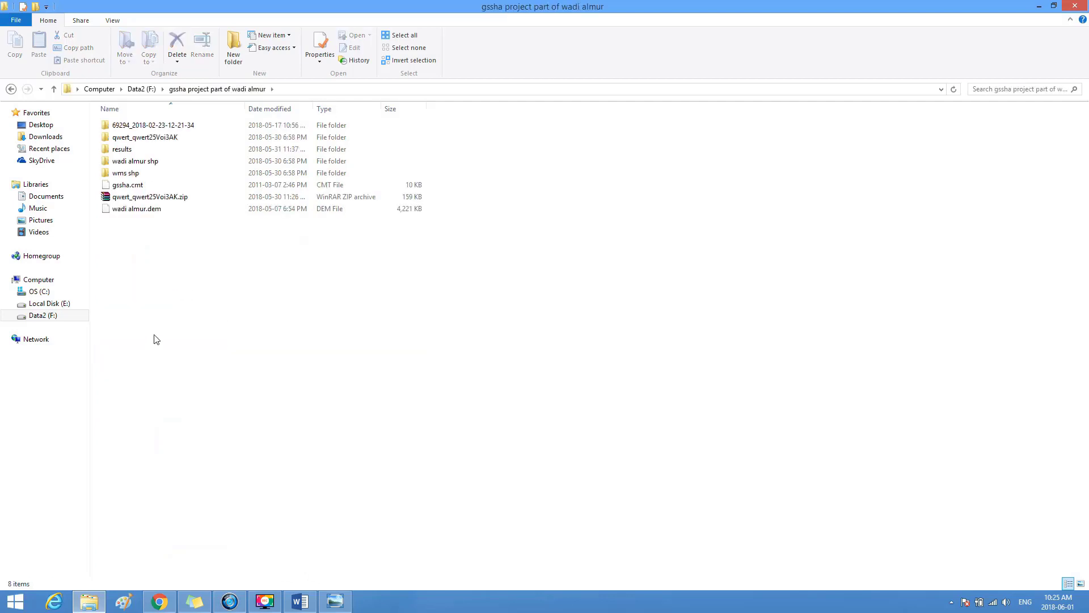
double_click(149, 124)
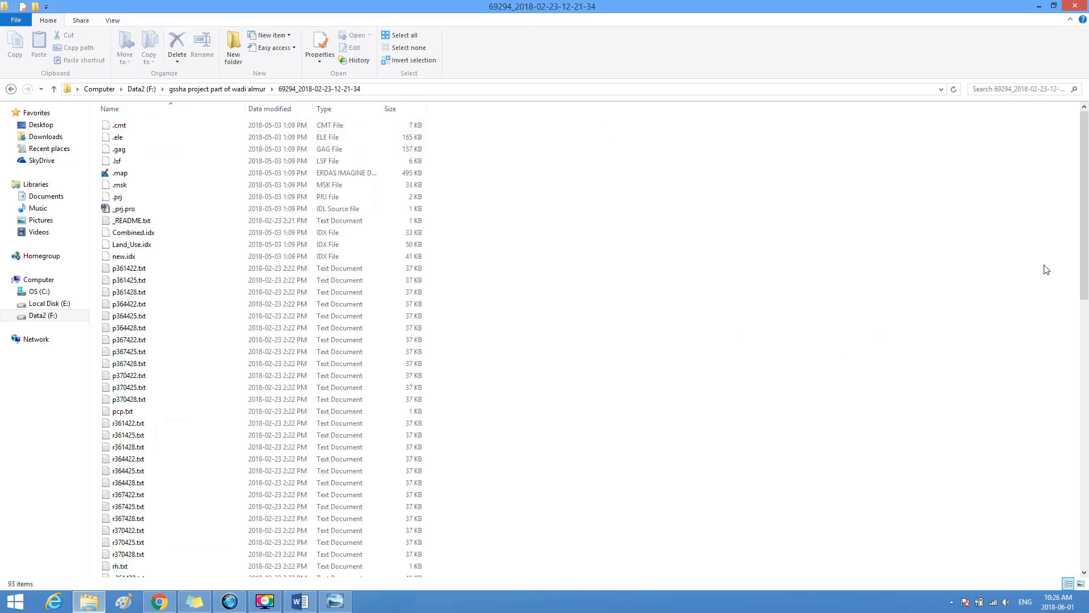
left_click_drag(1087, 183, 1088, 461)
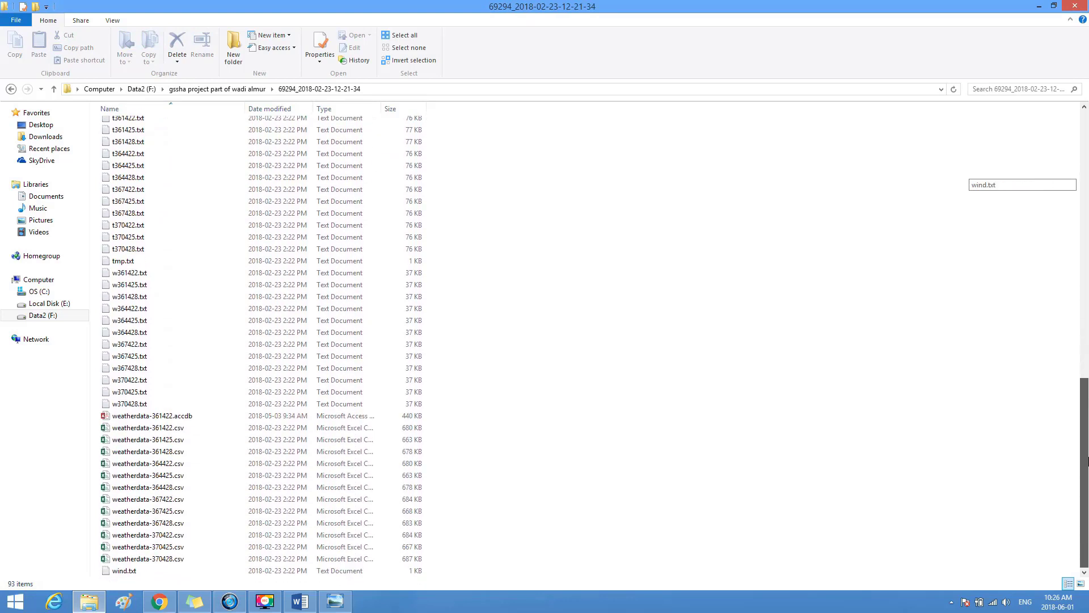
left_click(129, 433)
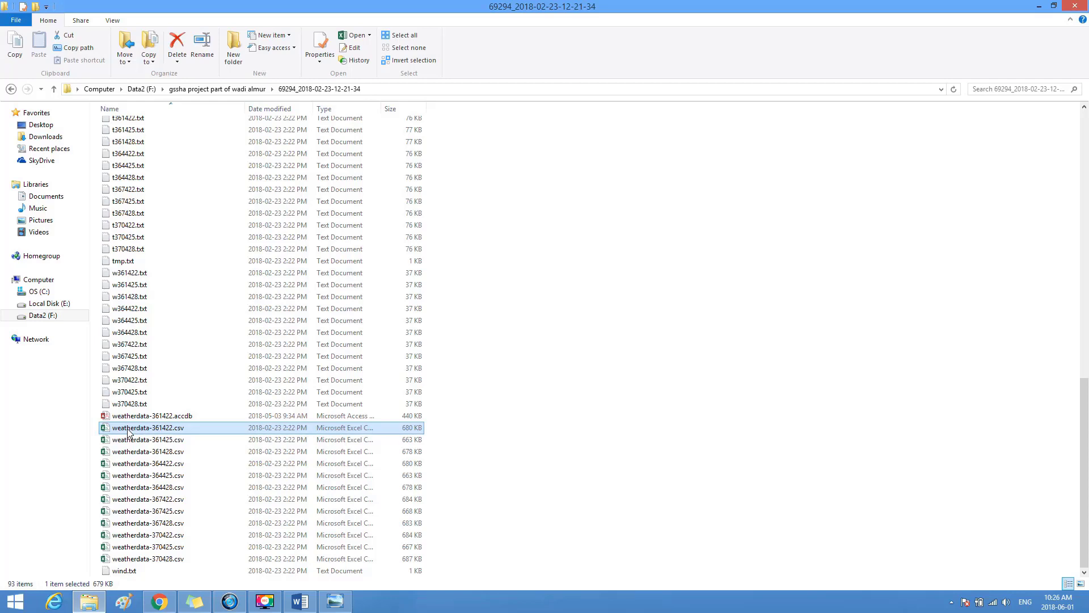
double_click(129, 430)
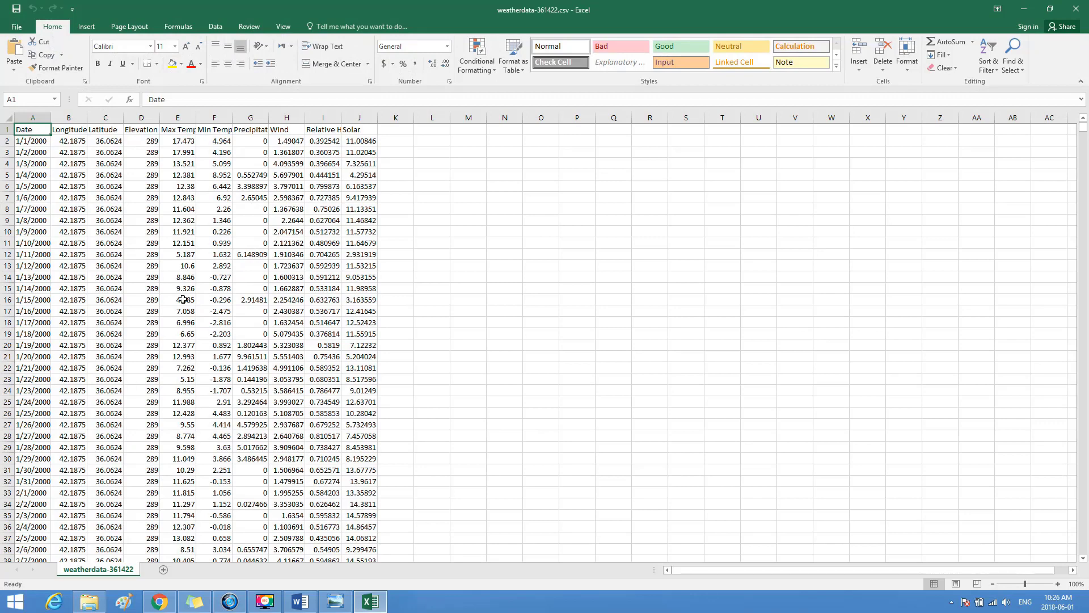
- Calculate the maximum of the Precipitation values G2:G5327 in cell G5328 with the MAX function, and minimize the open windows
left_click(255, 119)
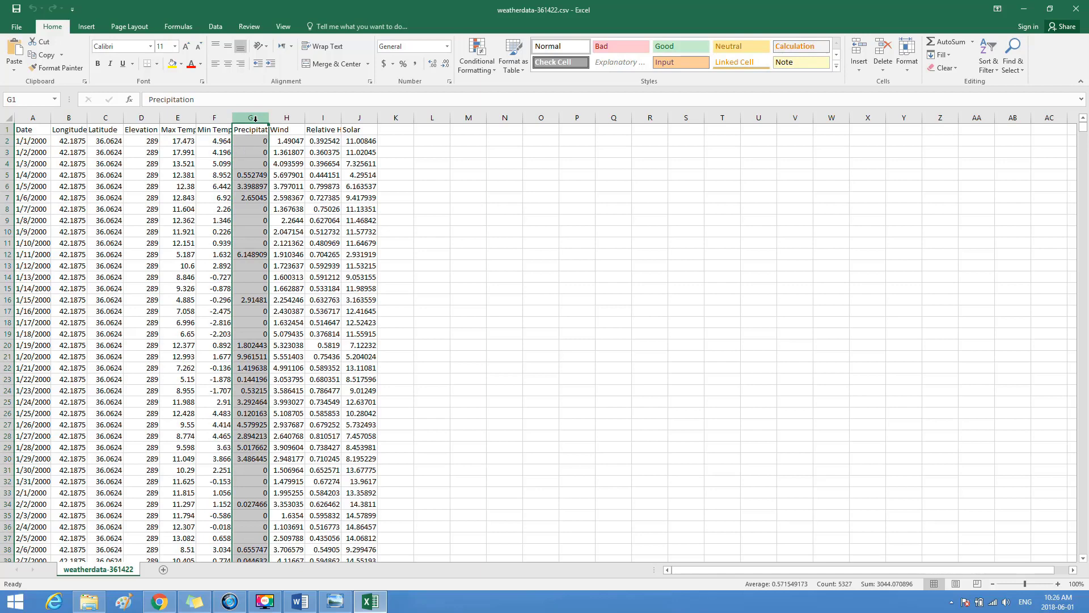
left_click(256, 128)
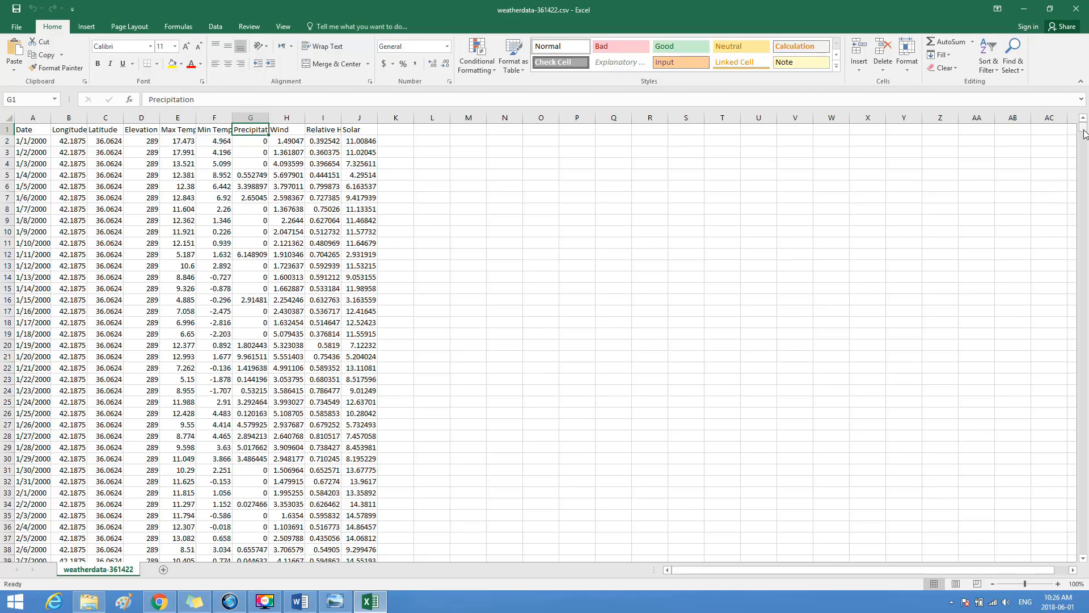
left_click_drag(1083, 128, 1087, 561)
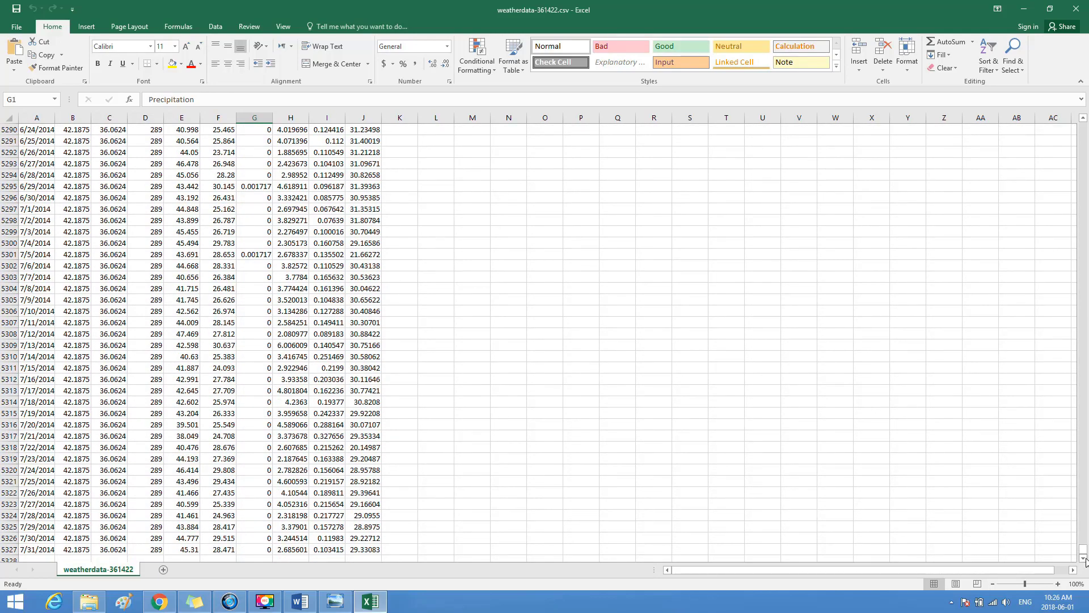
left_click(1083, 559)
left_click(1083, 559)
left_click(1083, 558)
left_click(1083, 559)
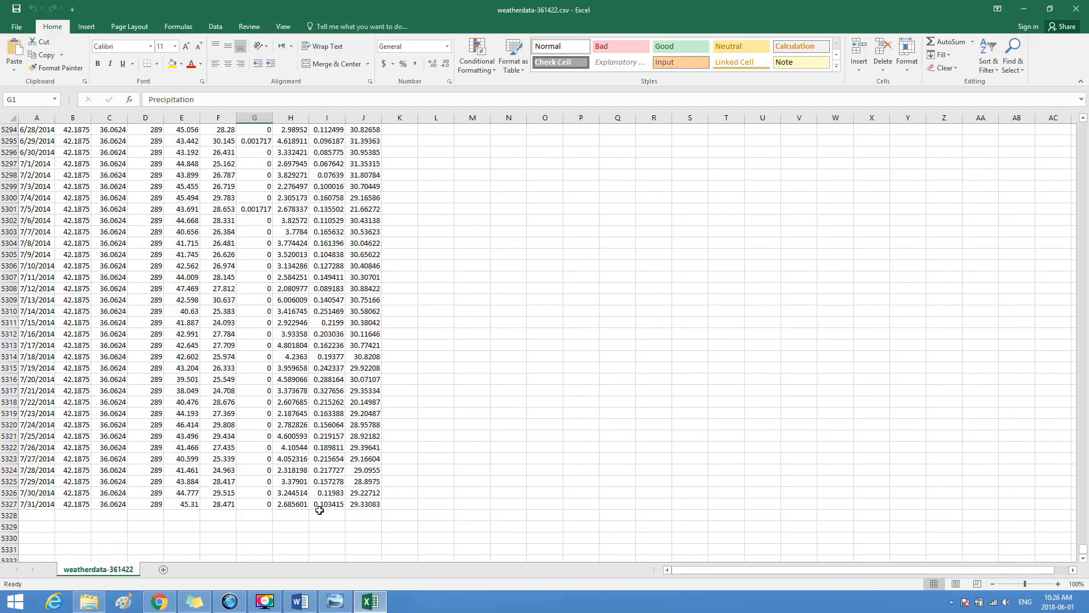
left_click(255, 514)
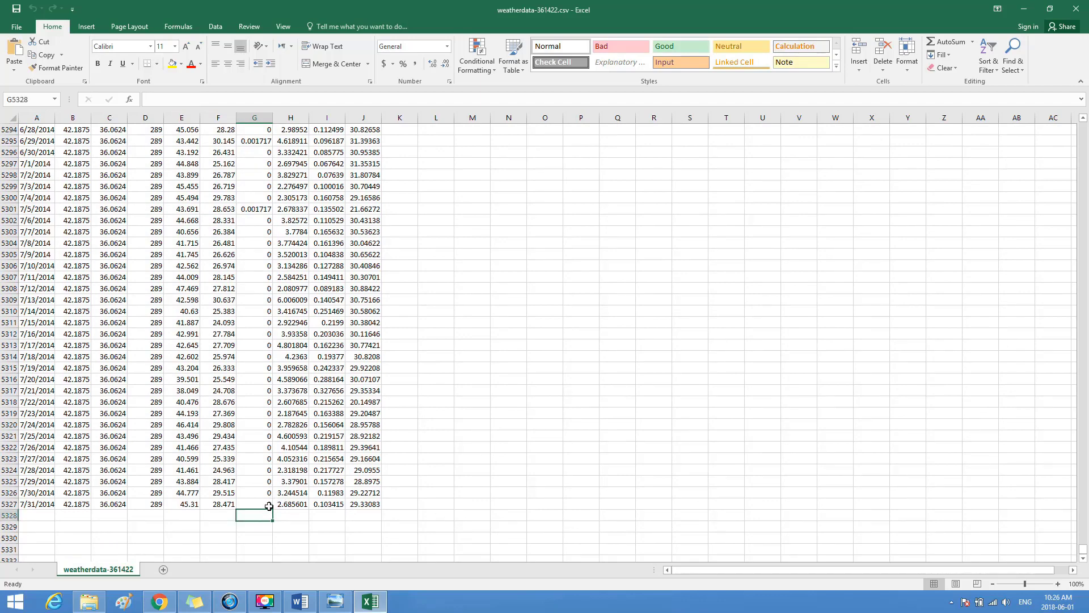
type("=")
left_click(178, 27)
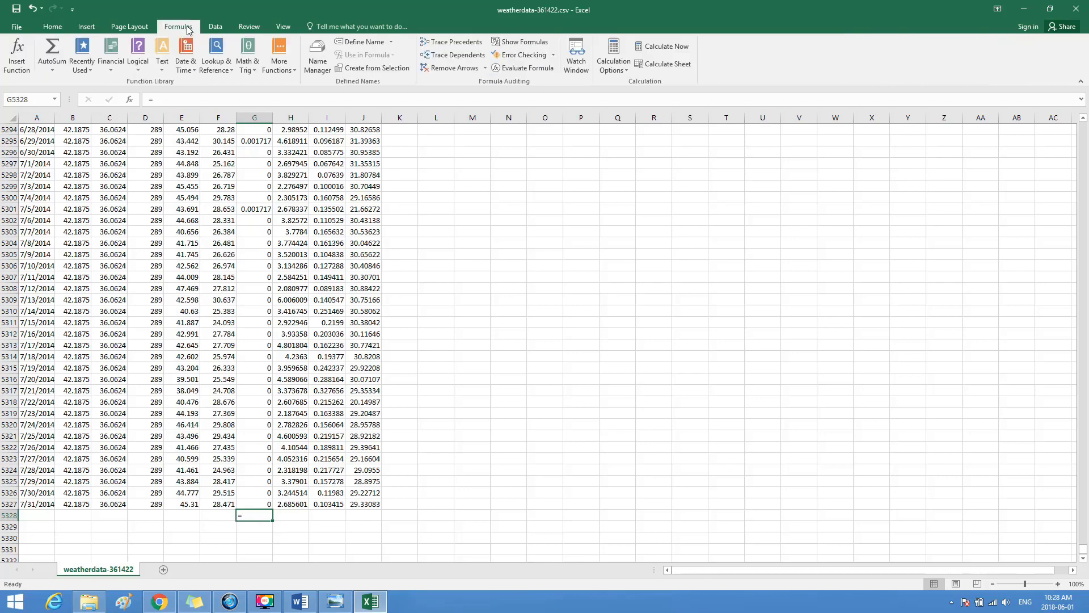
left_click(55, 70)
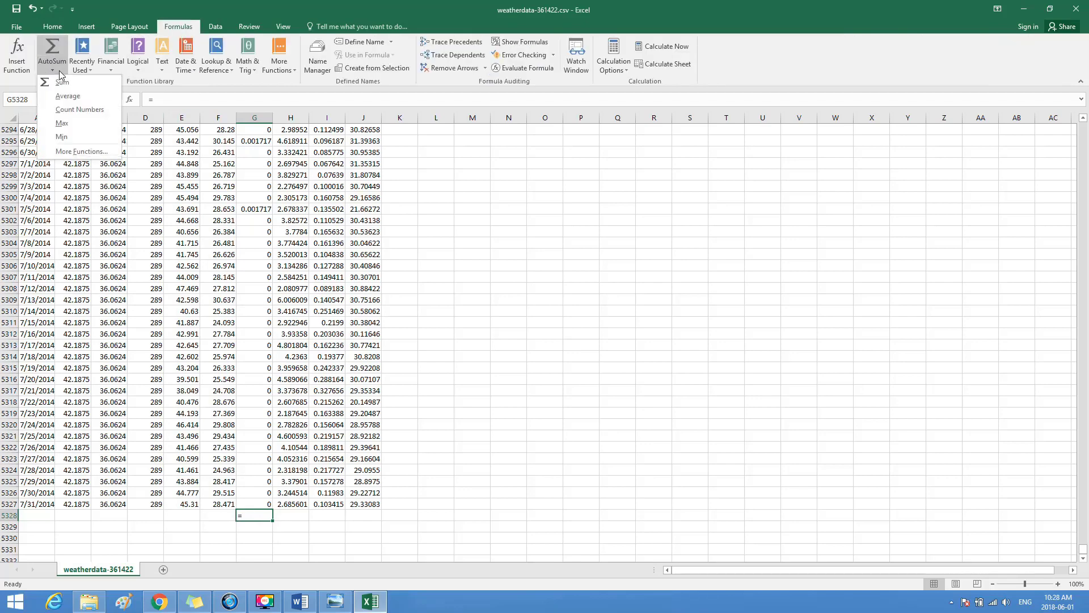
left_click(63, 123)
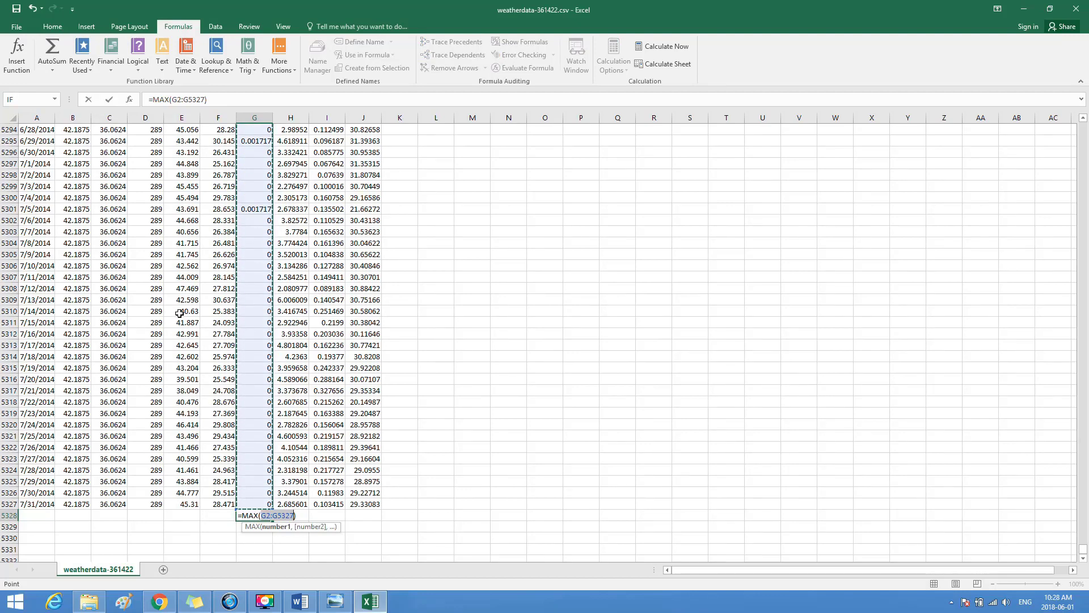
key("Return")
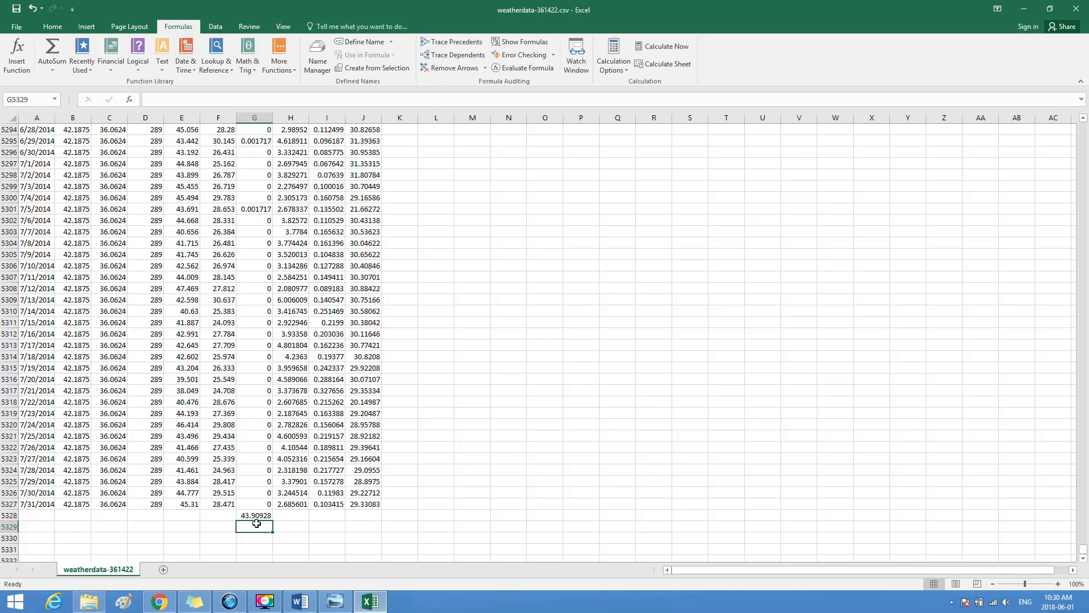
left_click(1028, 7)
left_click(1031, 7)
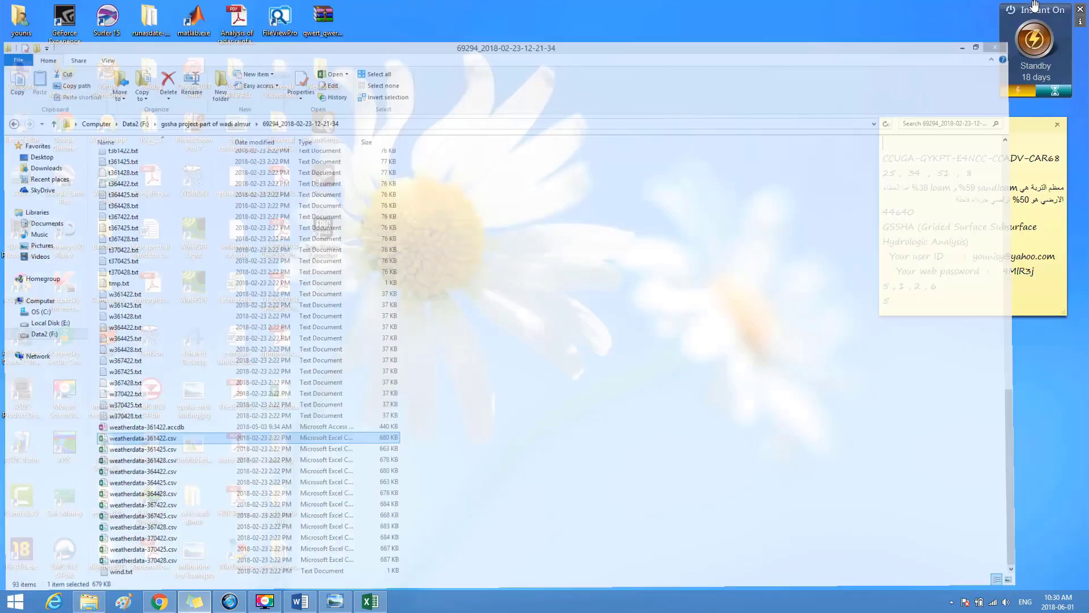